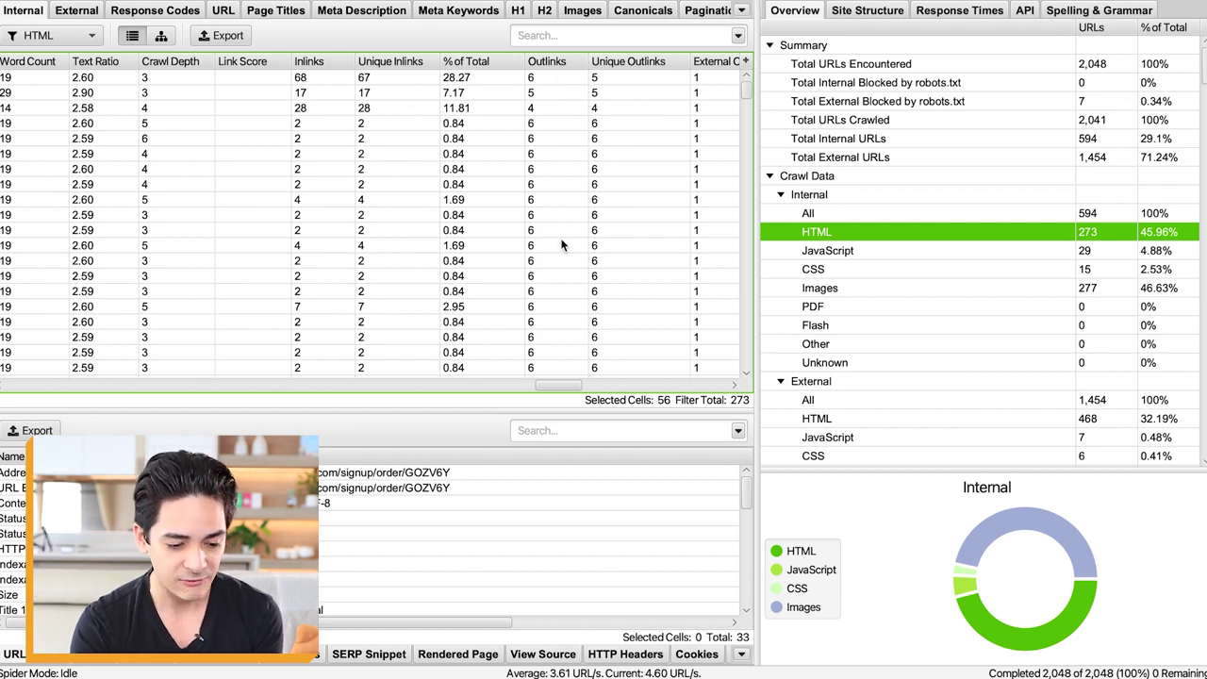
scroll(560, 247, down, 5)
scroll(560, 244, down, 2)
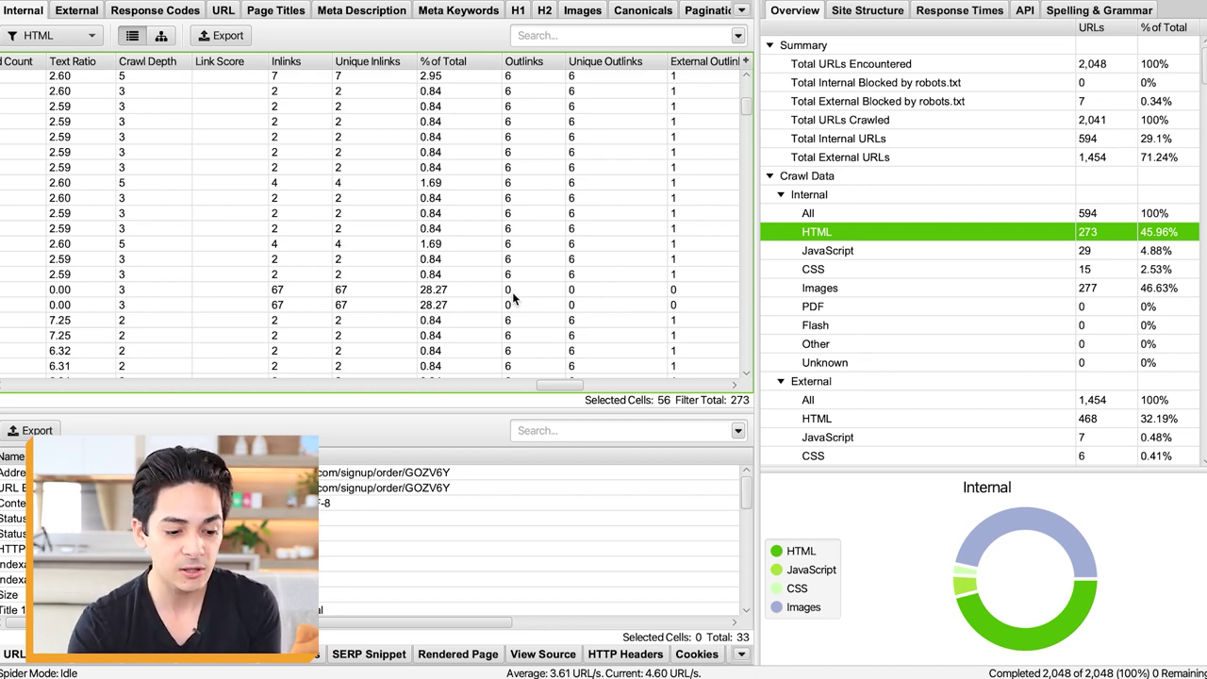
scroll(525, 289, up, 5)
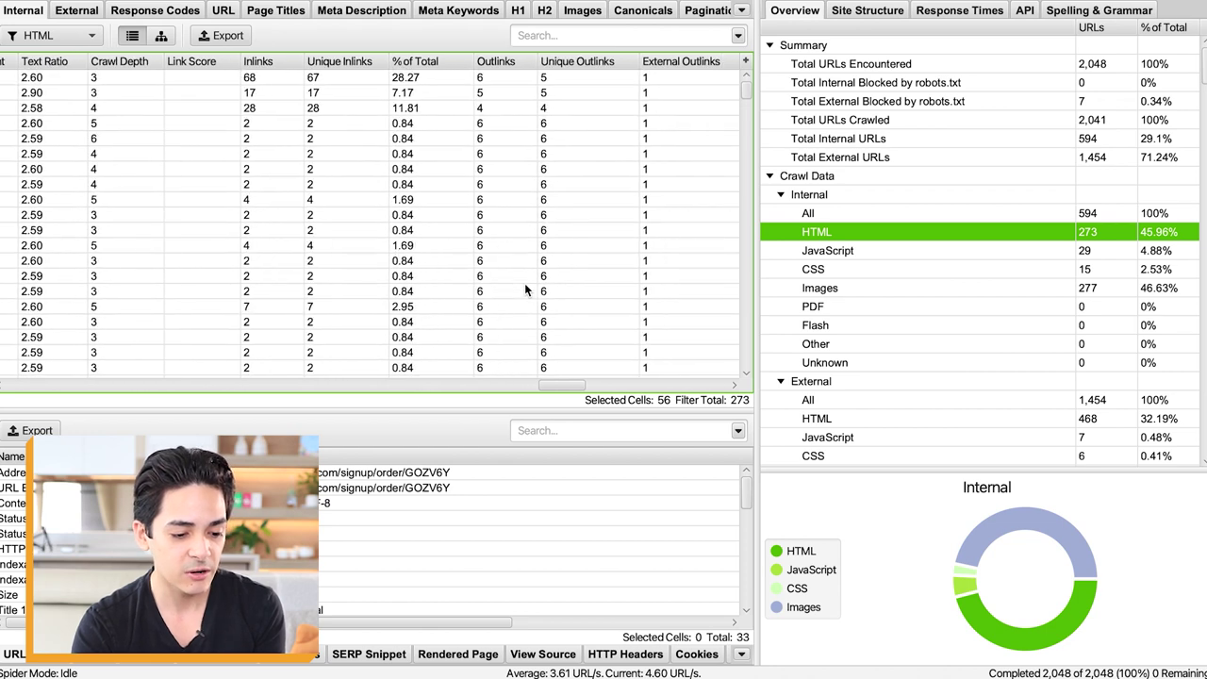
scroll(525, 289, right, 2)
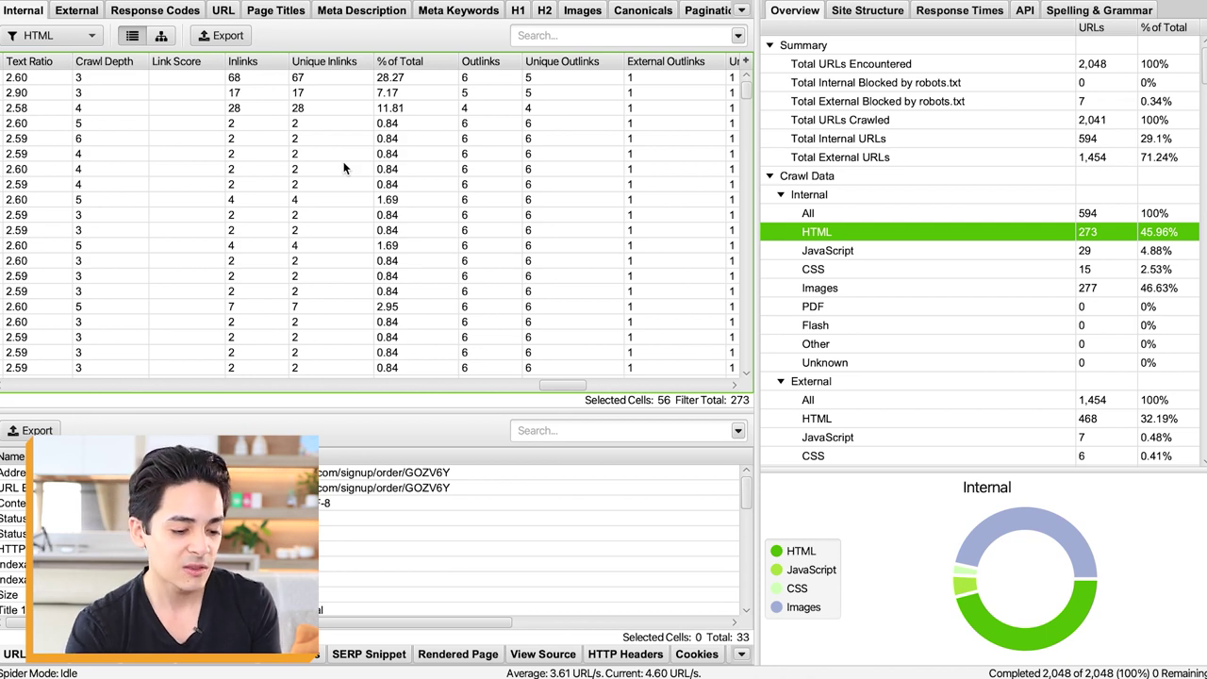
scroll(343, 168, down, 3)
scroll(343, 168, down, 4)
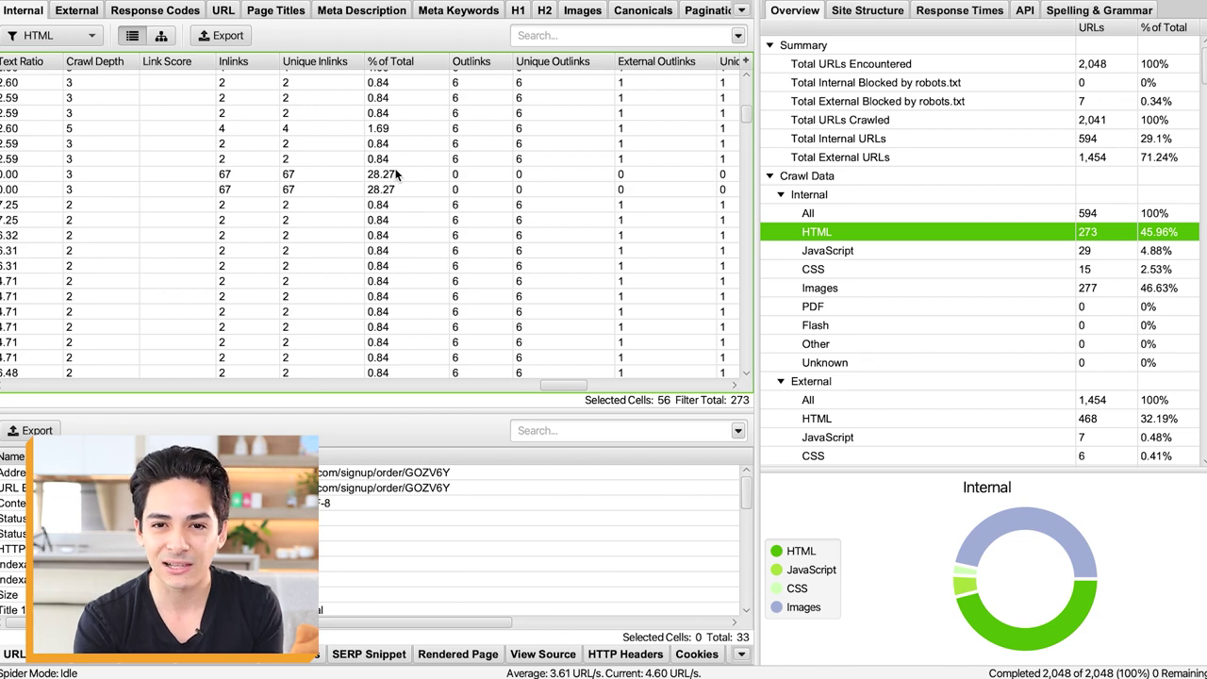
scroll(396, 174, down, 6)
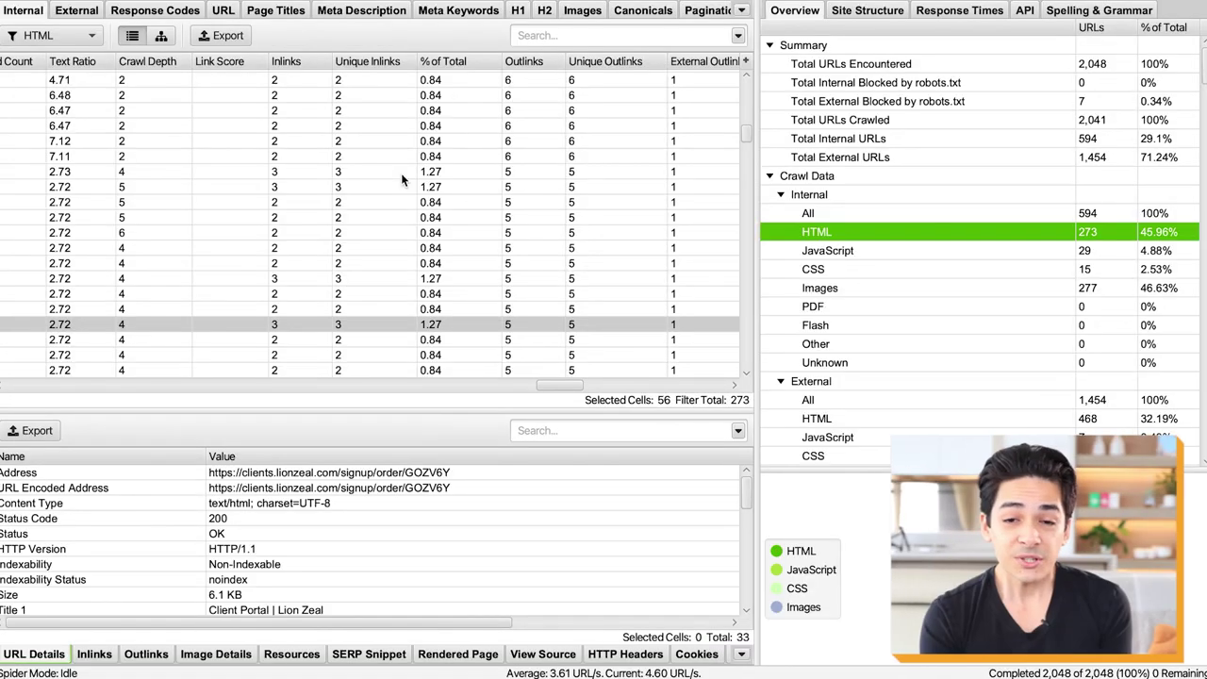
Step: Show the pages linking to the signup notifications page in the lower Inlinks pane
scroll(400, 173, down, 1)
click(302, 186)
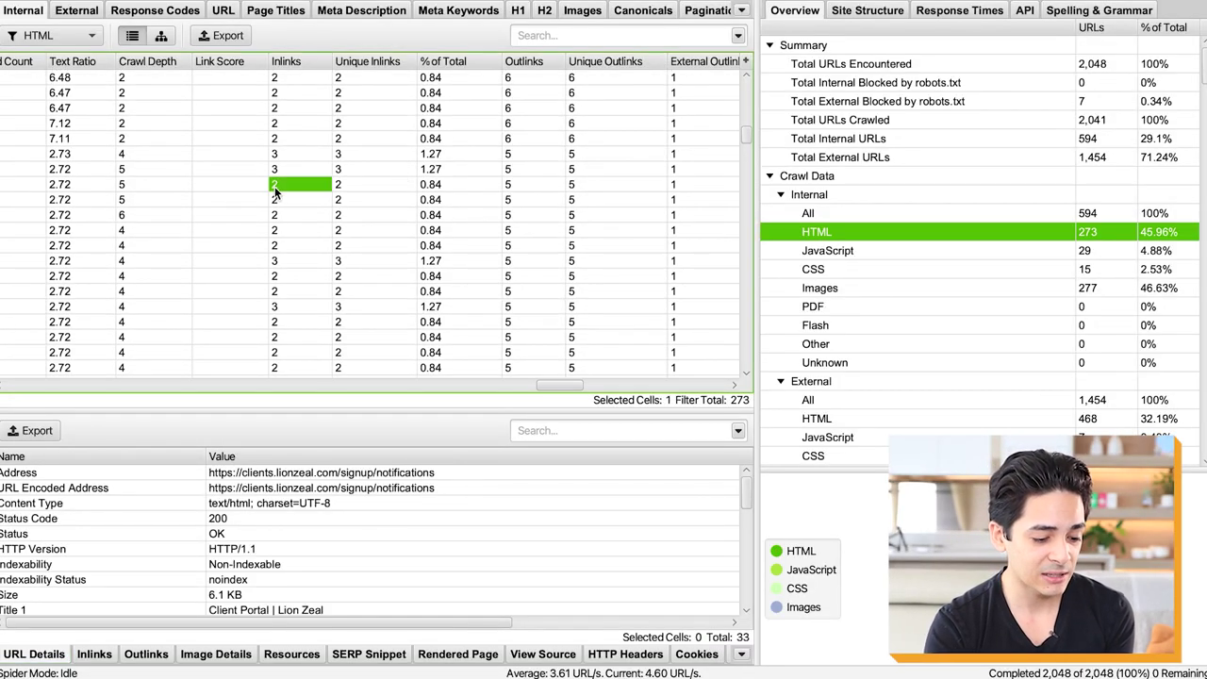
click(95, 653)
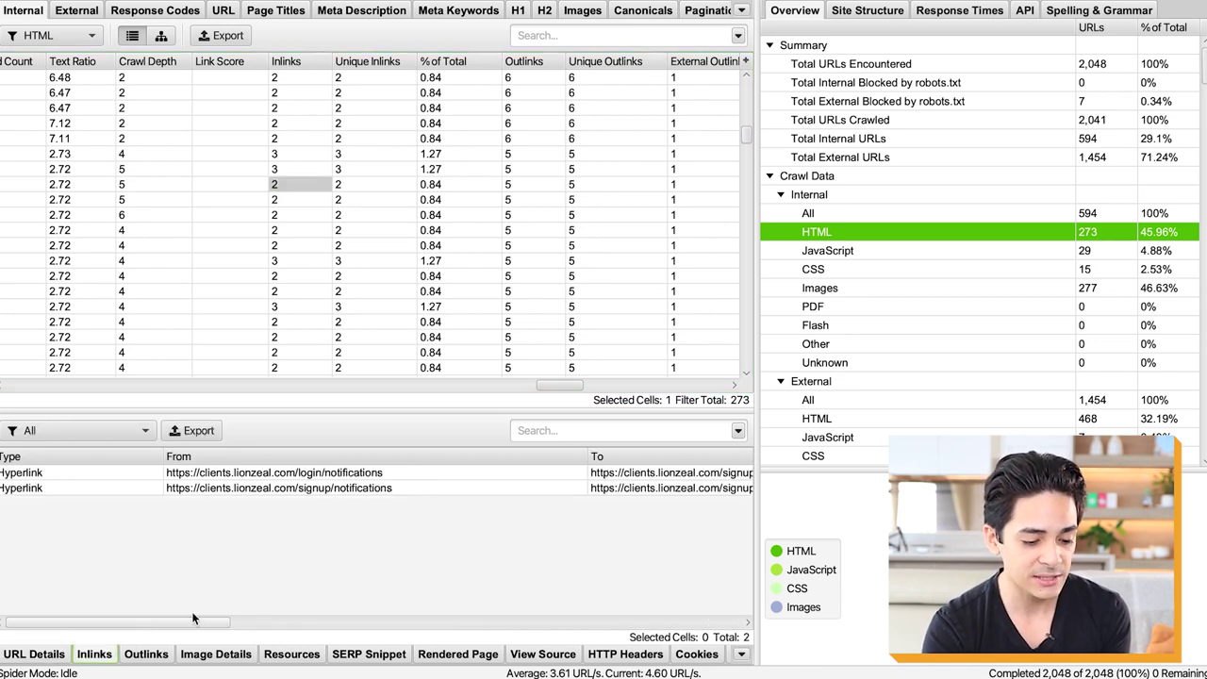
drag(209, 619, 356, 648)
scroll(382, 228, down, 10)
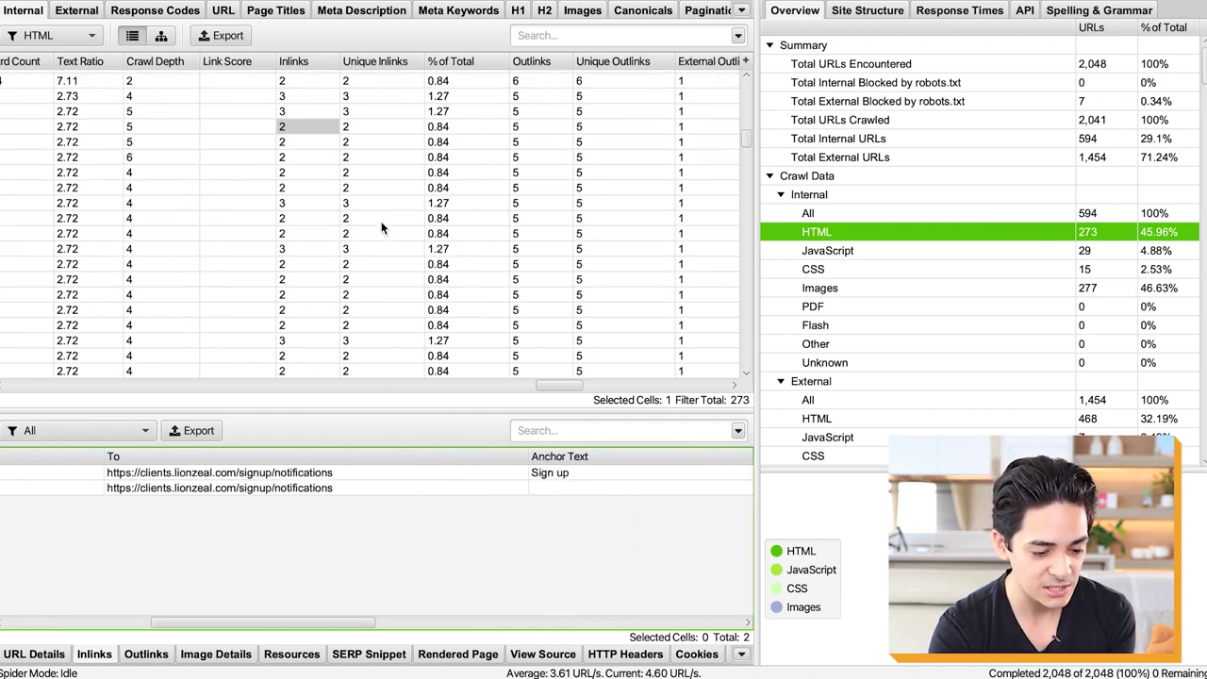
scroll(381, 227, up, 5)
Step: Select the link-inserts page with 173 inlinks and review its homepage and consulting page links
click(315, 268)
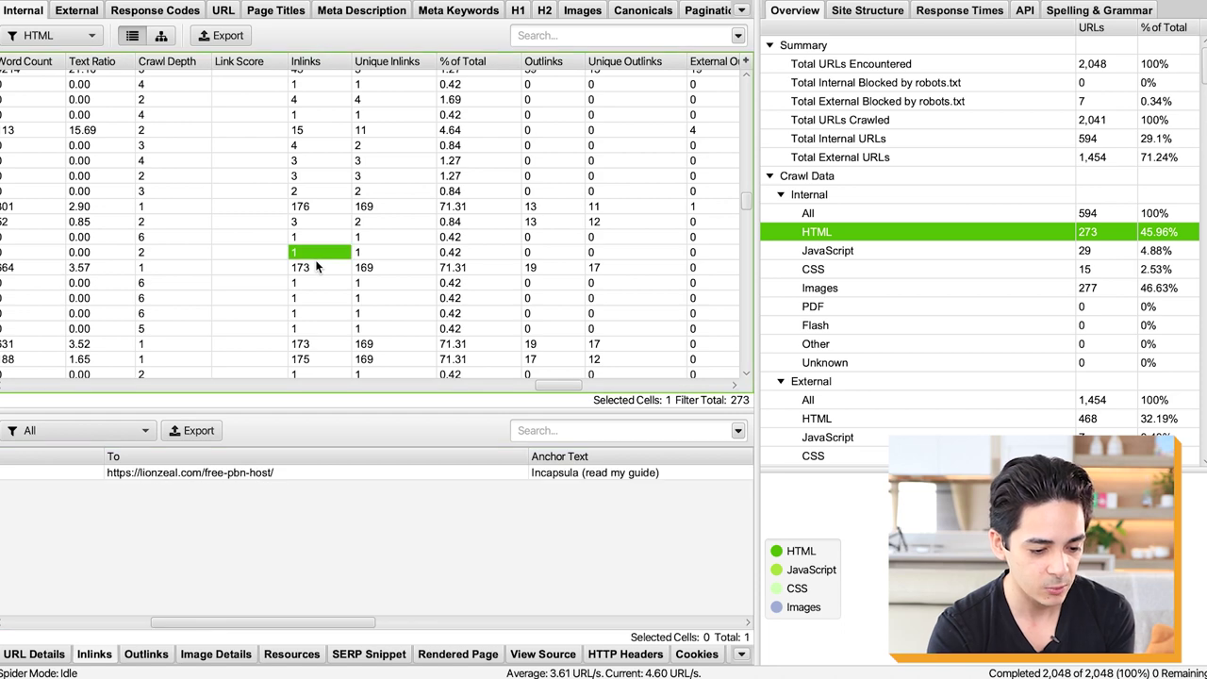
click(301, 343)
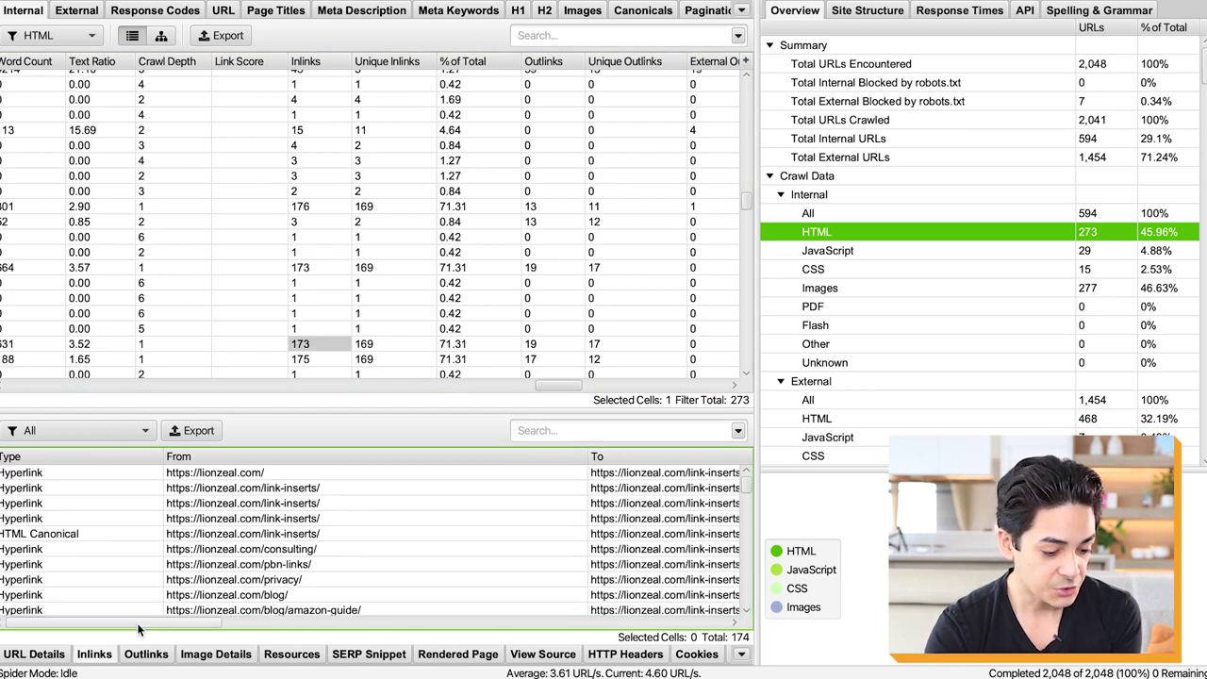
click(265, 473)
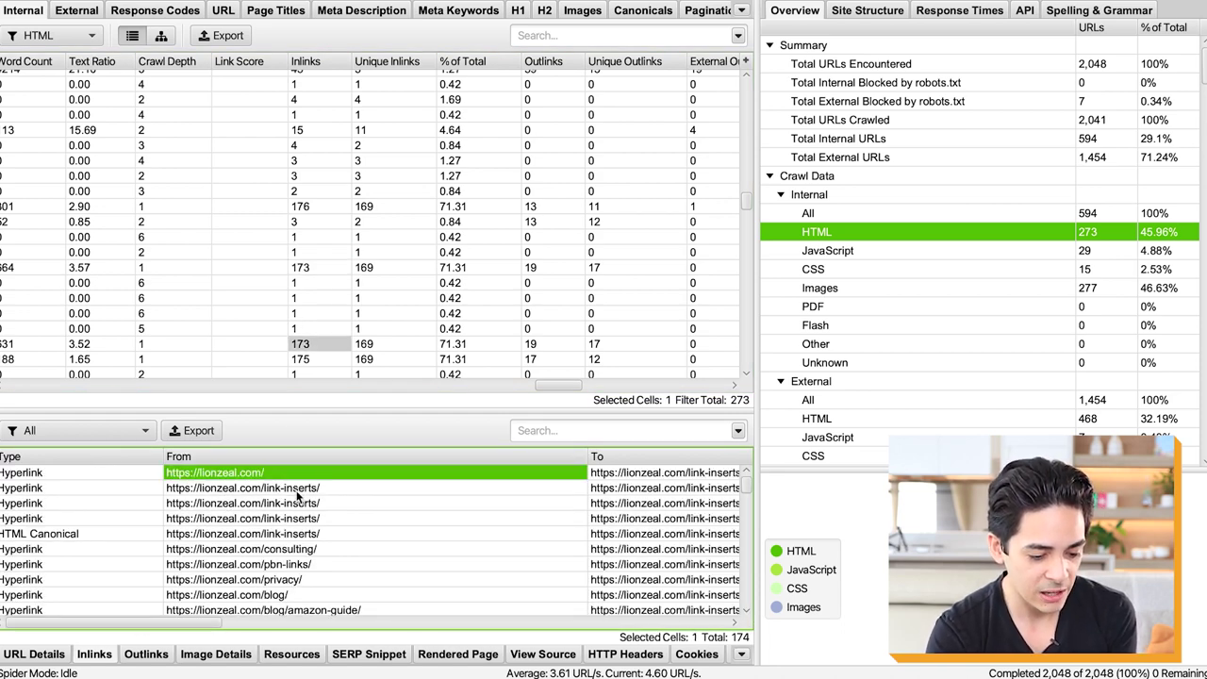
click(296, 489)
click(300, 549)
Step: Resize the Inlinks pane columns to reveal Link Path and Link Position
scroll(296, 566, down, 1)
drag(168, 623, 292, 622)
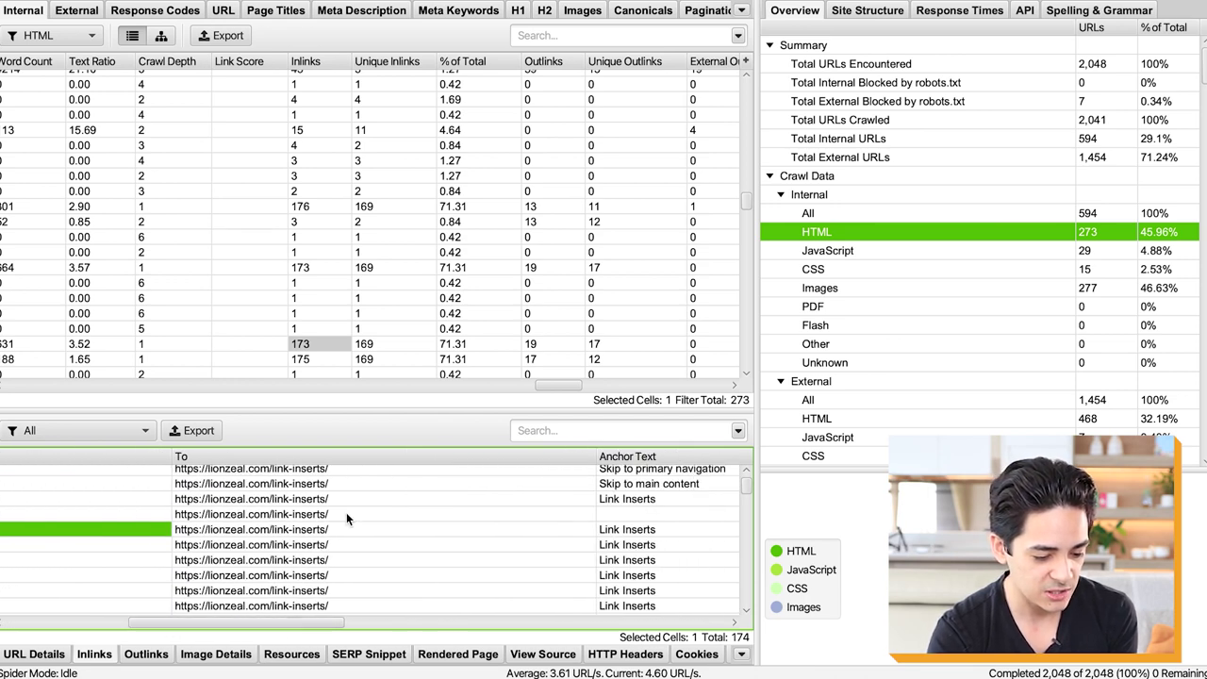
scroll(346, 512, up, 1)
drag(258, 616, 453, 625)
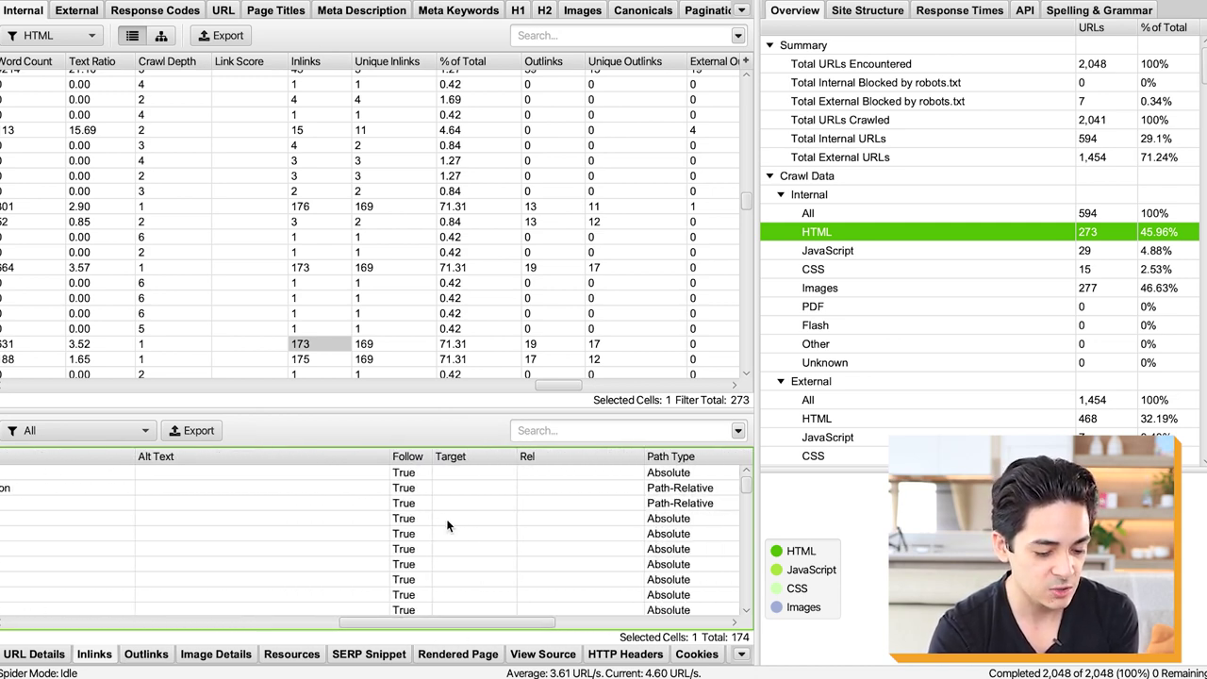
drag(453, 622, 495, 623)
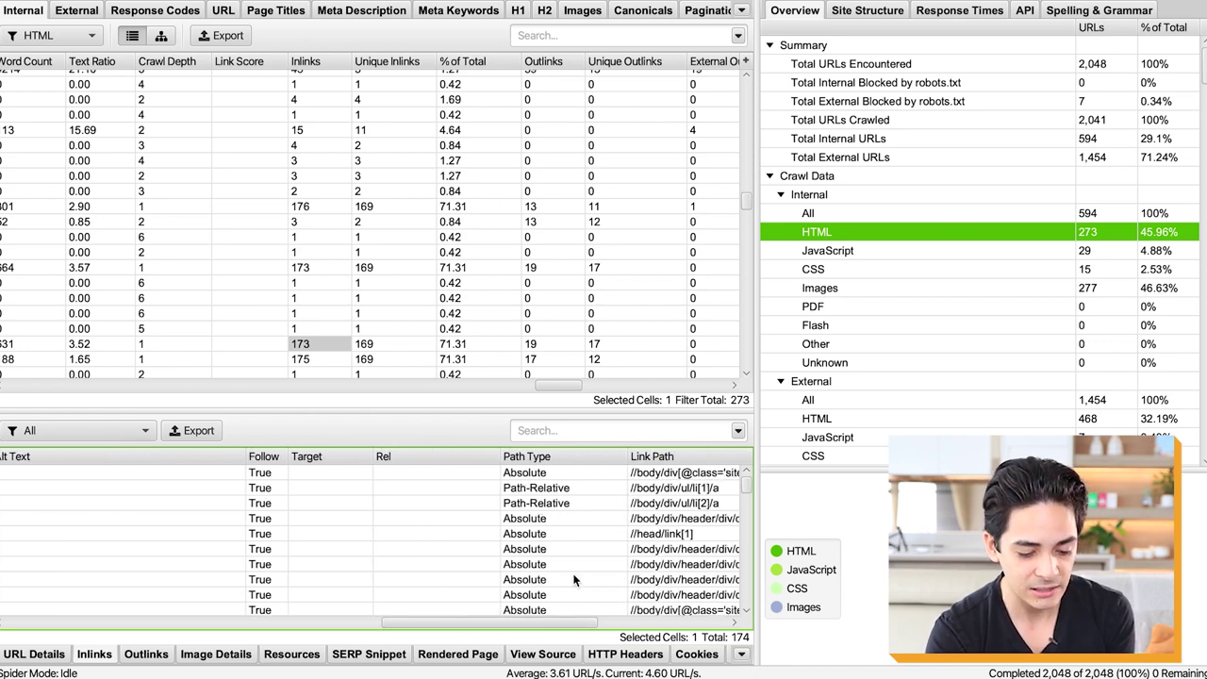
drag(505, 623, 610, 637)
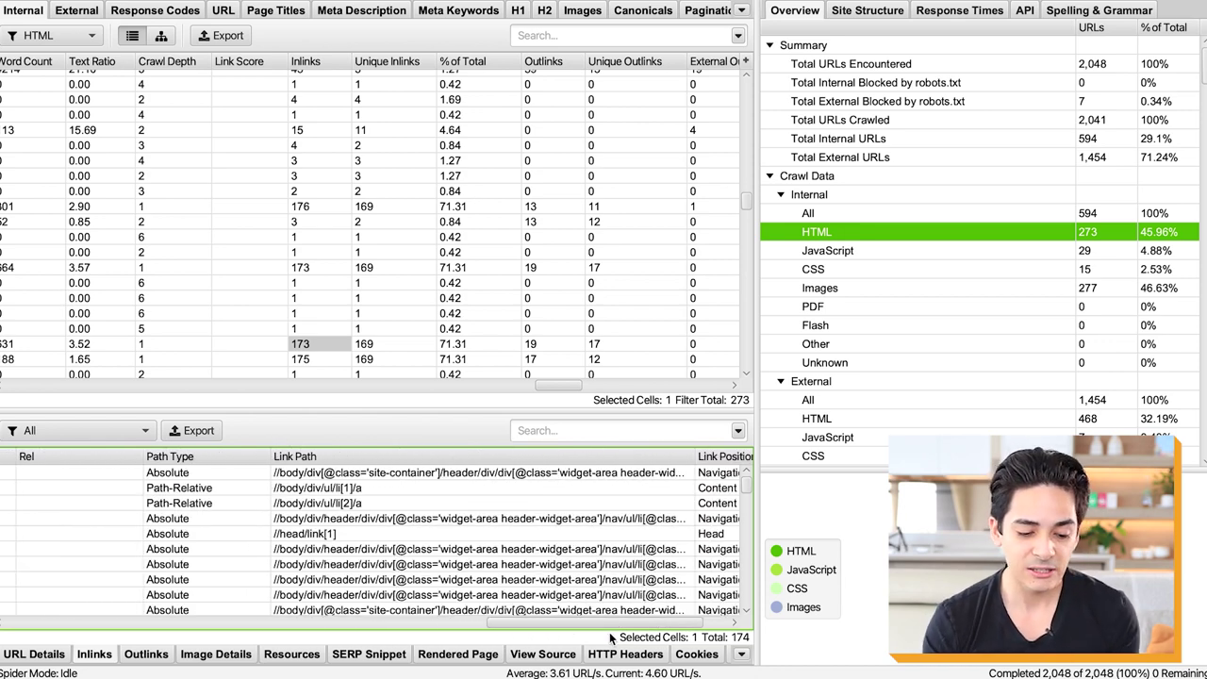
drag(602, 623, 629, 623)
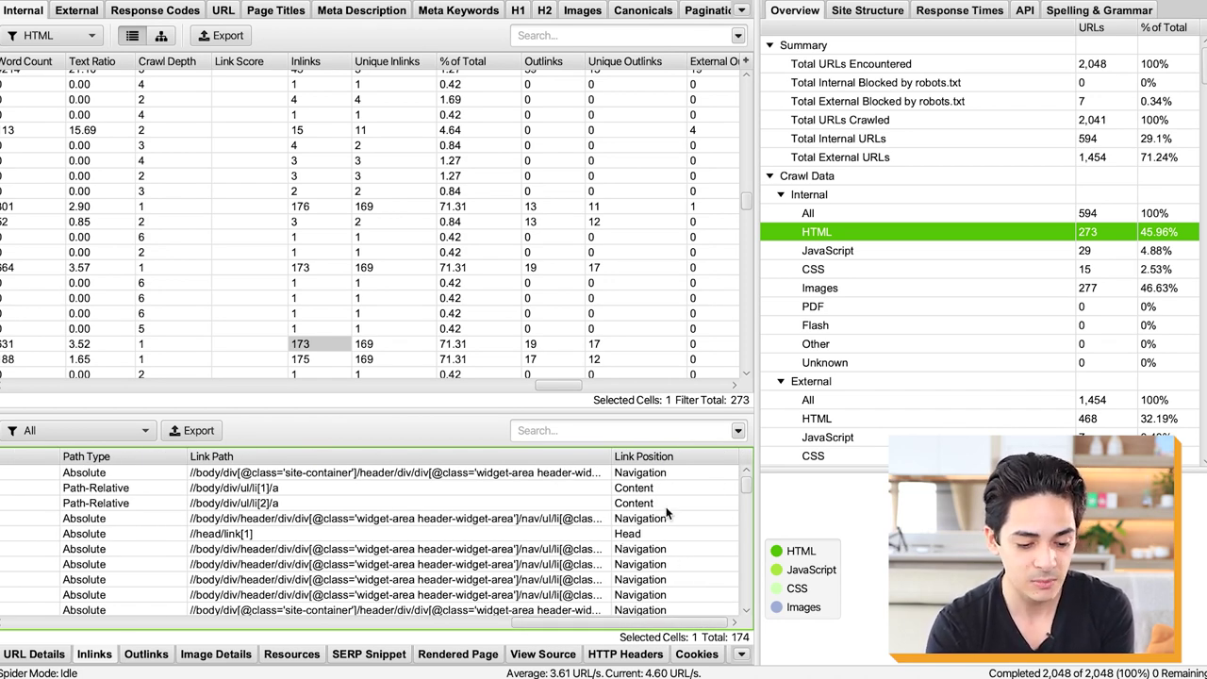
Step: Compare Navigation and Content link positions, selecting the two content-positioned links
click(660, 476)
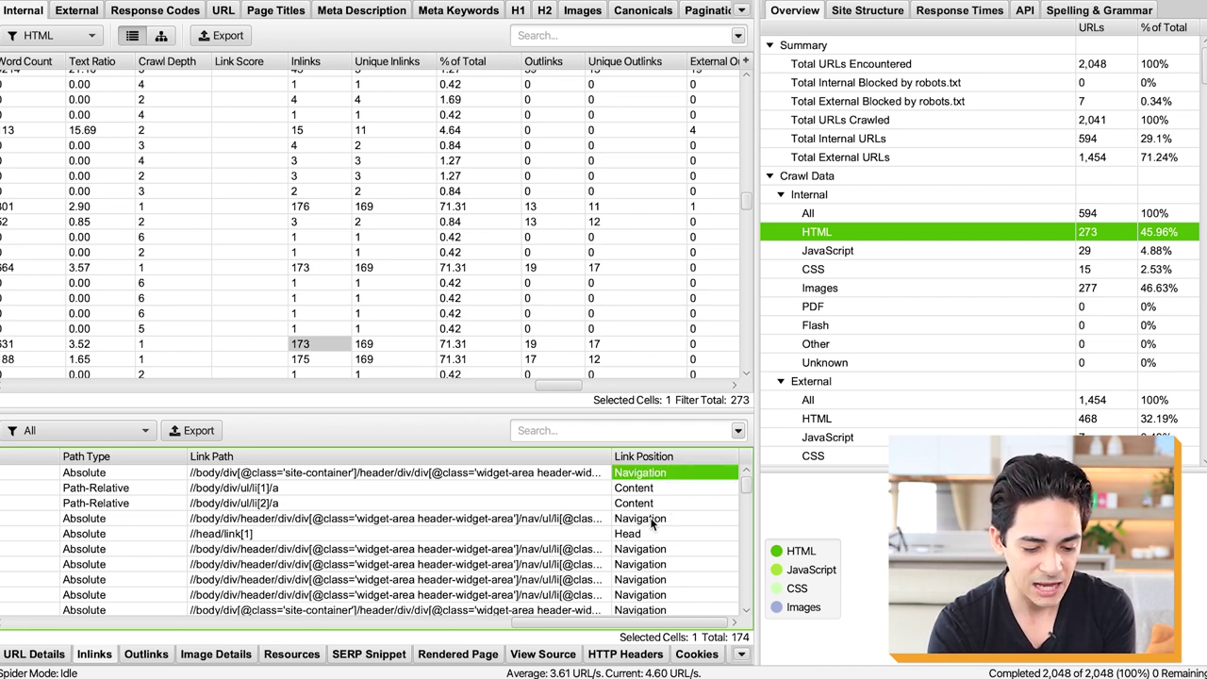
click(653, 518)
click(666, 562)
drag(642, 490, 646, 505)
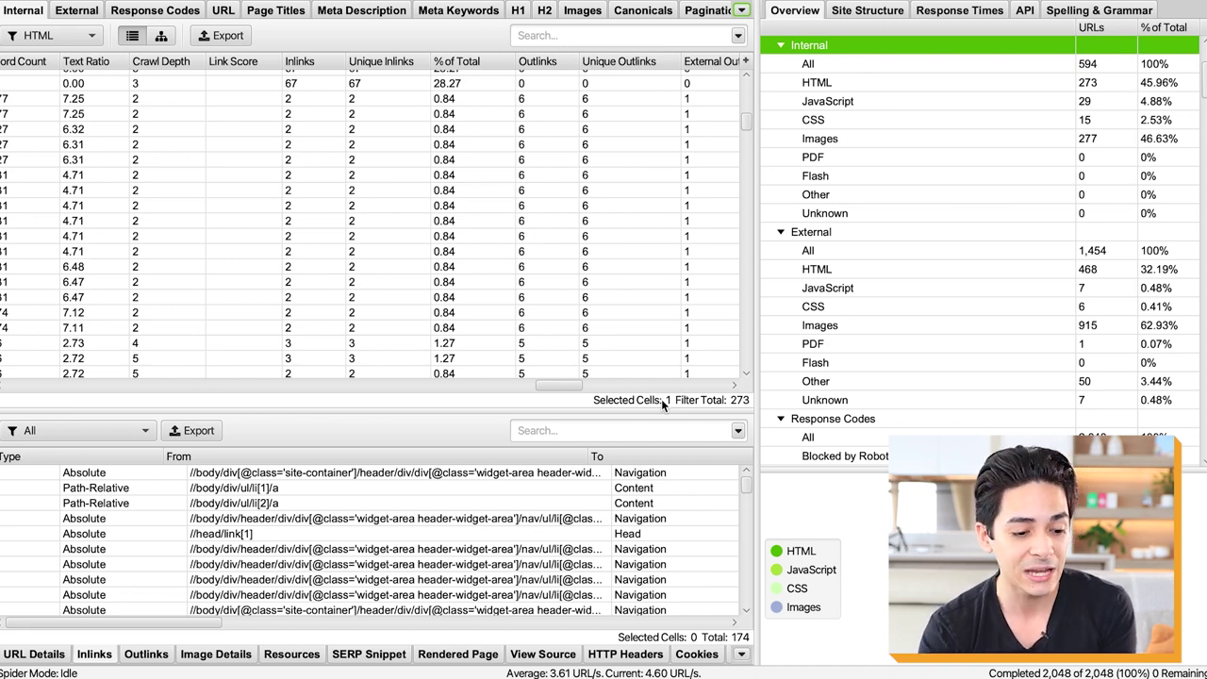
Step: Export the Orphan Pages report from the Reports overflow menu, saving it as orphan_pages.csv in SF Audits
click(509, 0)
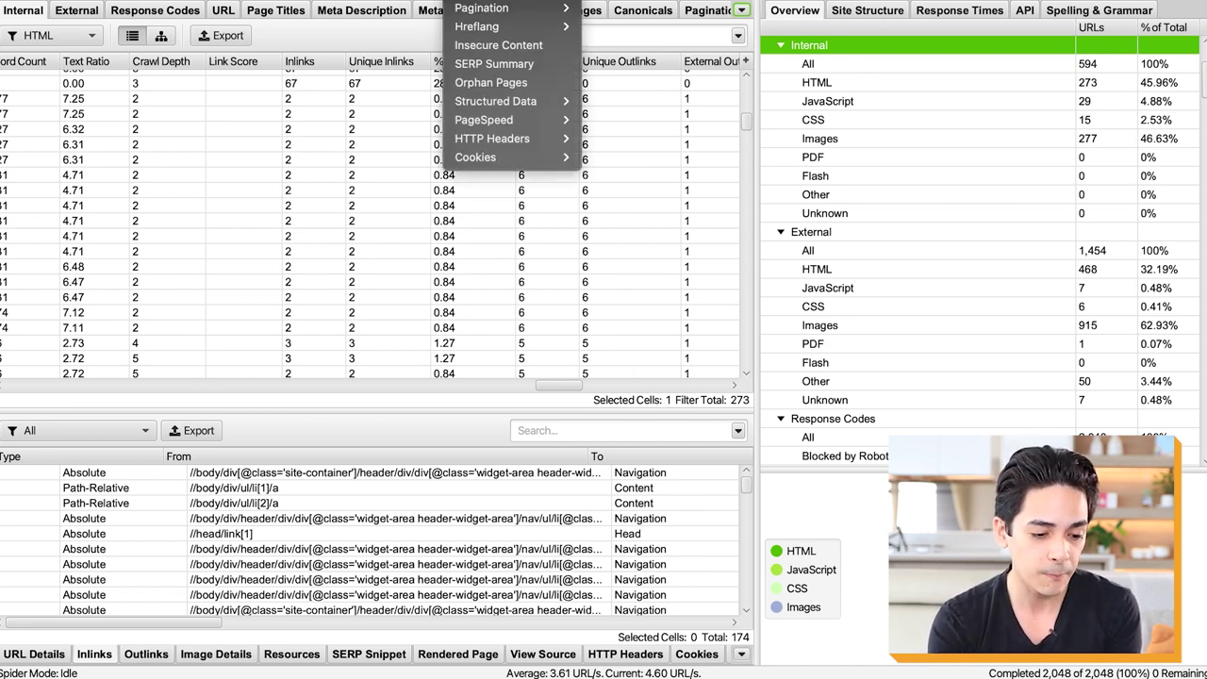
click(495, 82)
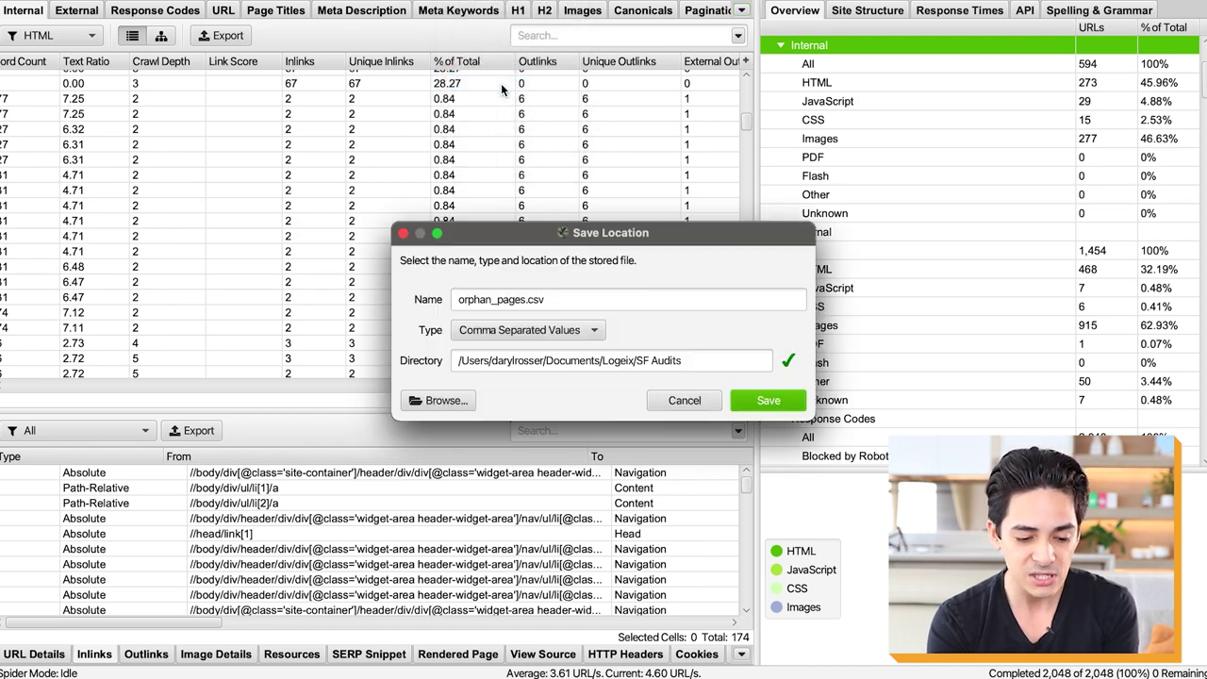
click(767, 400)
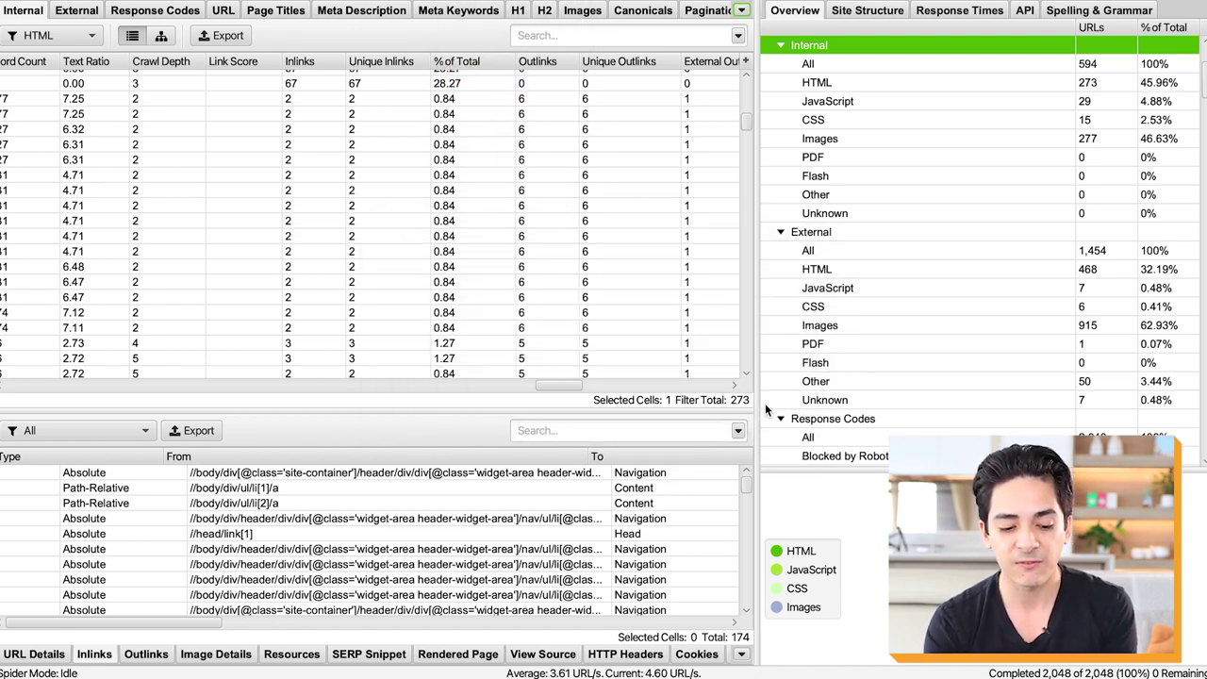